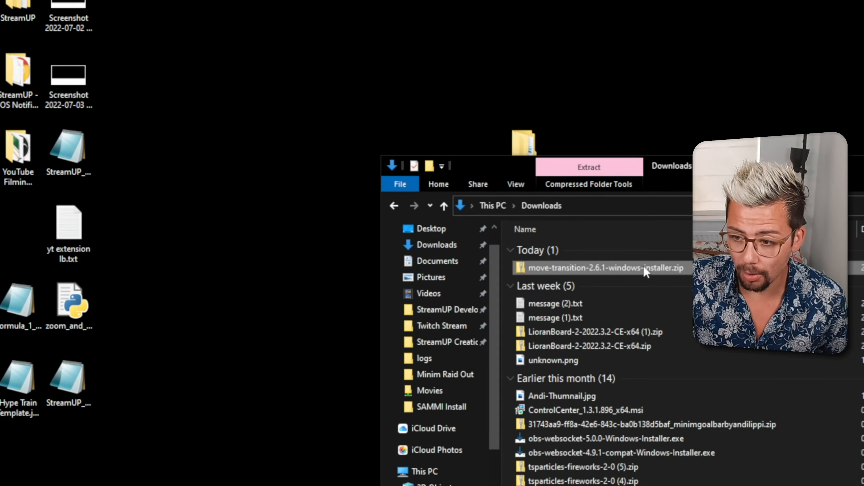
# Extract the move-transition-2.6.1-windows-installer archive to its own folder in Downloads and open that folder
pyautogui.rightClick(352, 189)
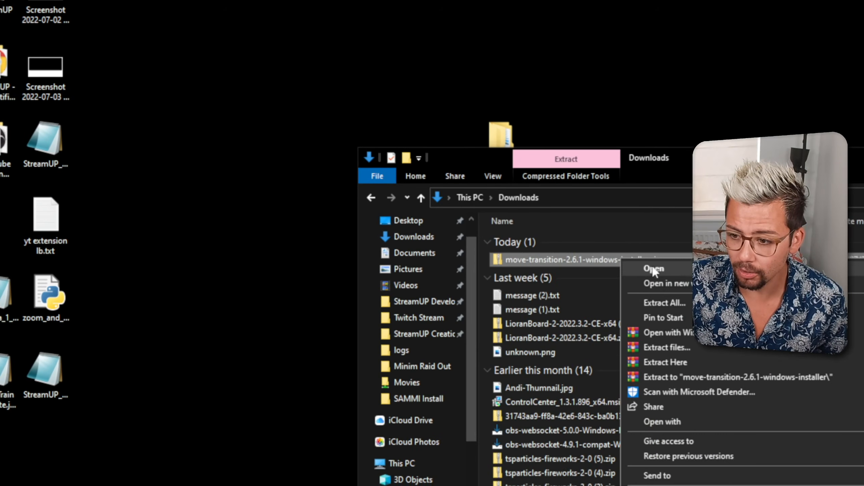
pyautogui.click(639, 283)
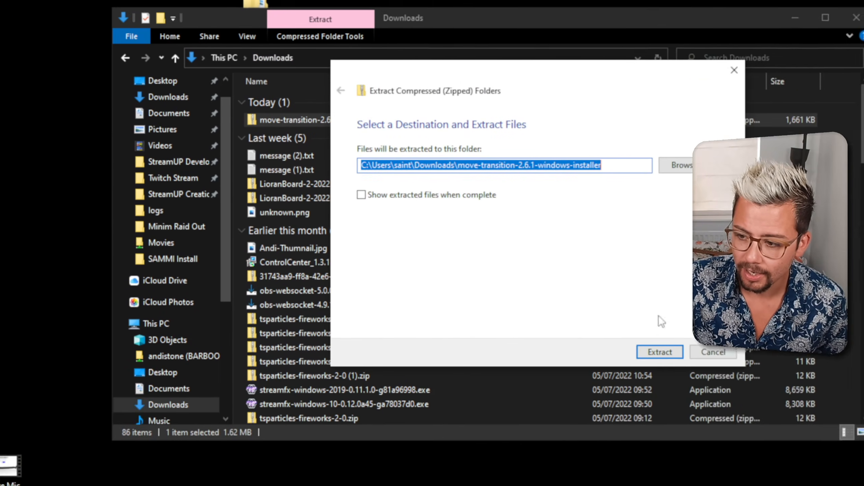
pyautogui.click(661, 351)
pyautogui.doubleClick(317, 223)
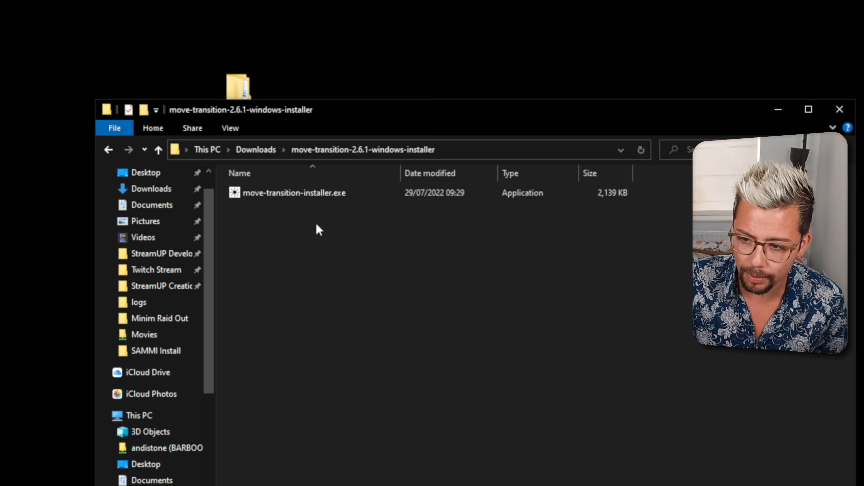
# Launch move-transition-installer.exe and allow it to run past the SmartScreen block
pyautogui.doubleClick(323, 210)
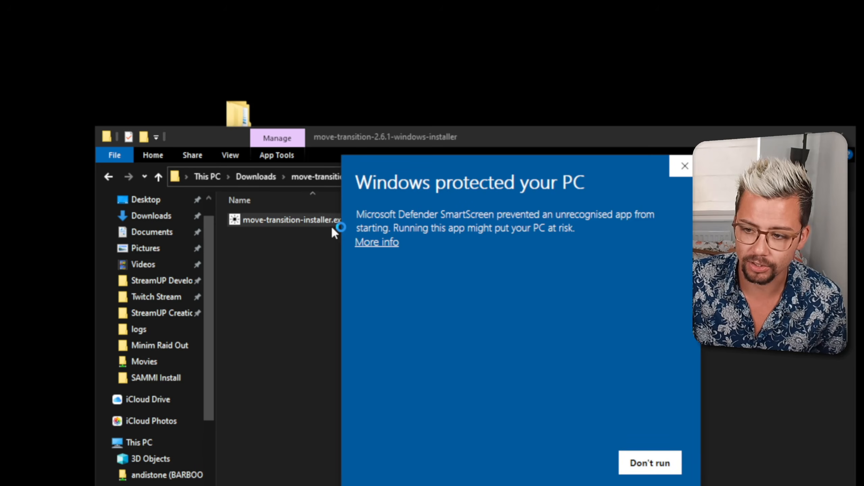
pyautogui.click(370, 244)
pyautogui.click(569, 463)
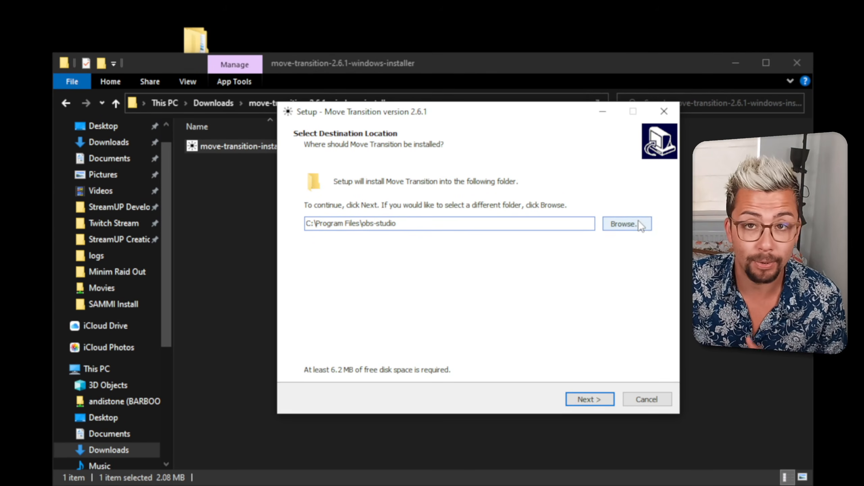
# Install Move Transition 2.6.1 into C:\Program Files\obs-studio without creating a Start Menu folder
pyautogui.click(641, 158)
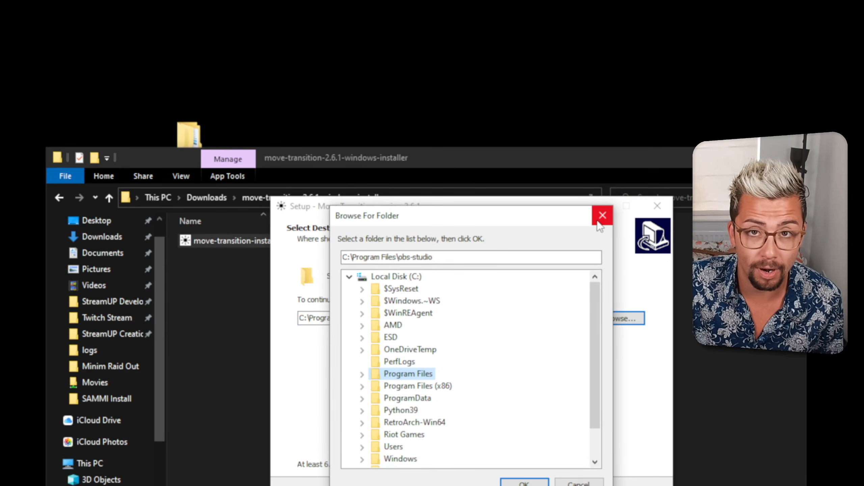
pyautogui.click(598, 222)
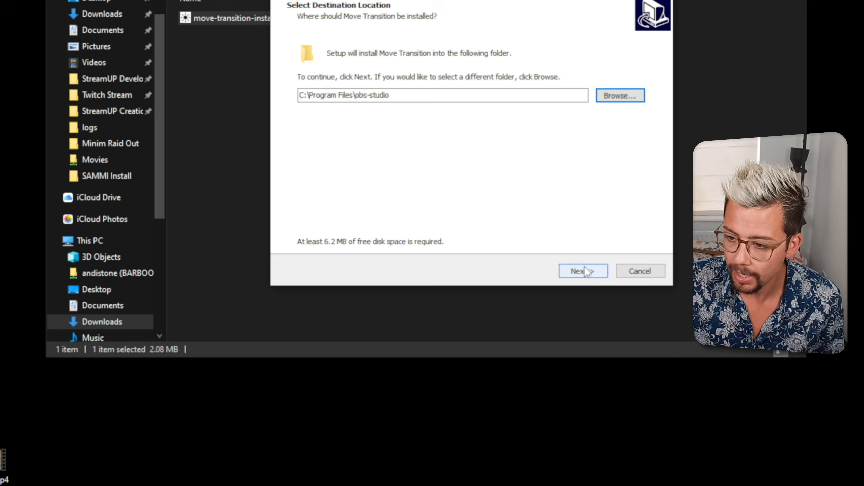
pyautogui.click(584, 266)
pyautogui.click(332, 94)
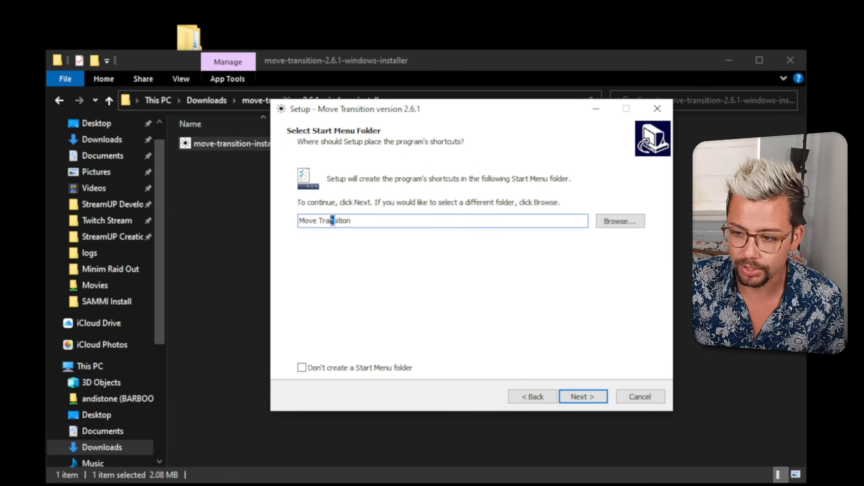
pyautogui.click(309, 222)
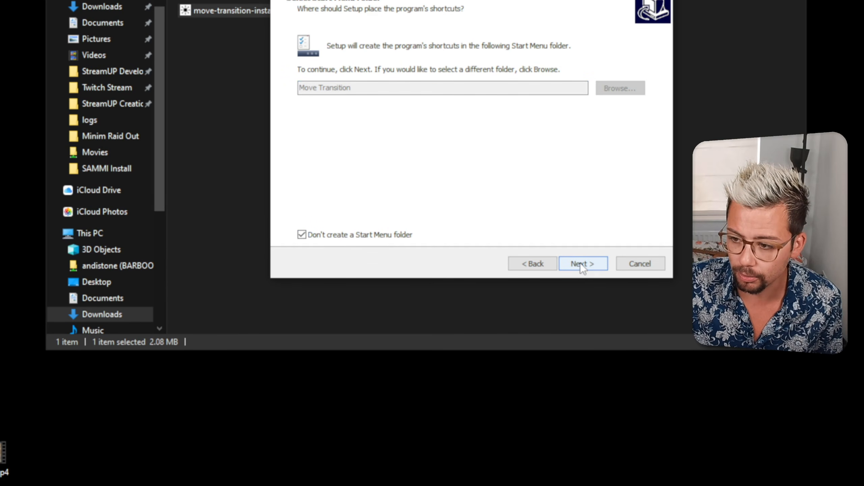
pyautogui.click(583, 265)
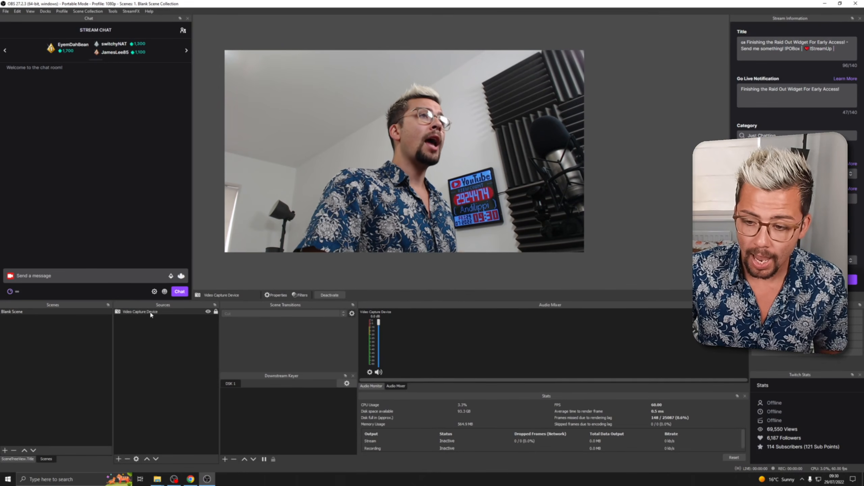
# Add a Move Video Capture Device effect filter to the Video Capture Device source, keeping the default name
pyautogui.rightClick(153, 314)
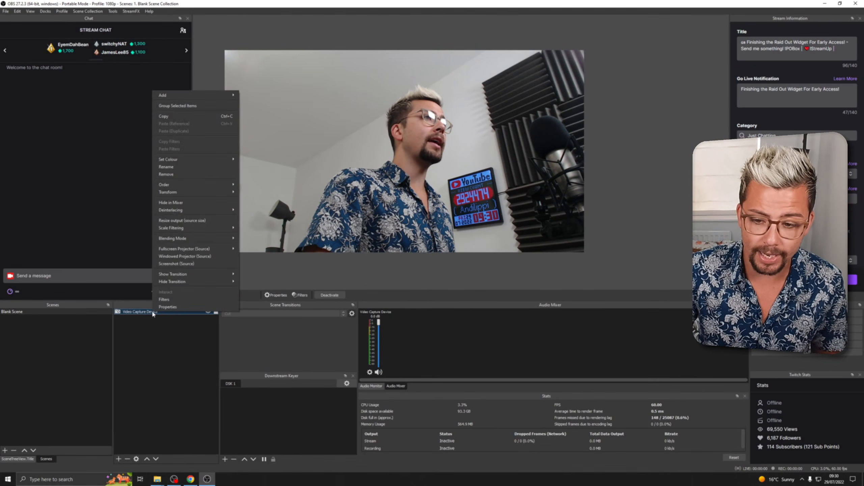
pyautogui.click(167, 301)
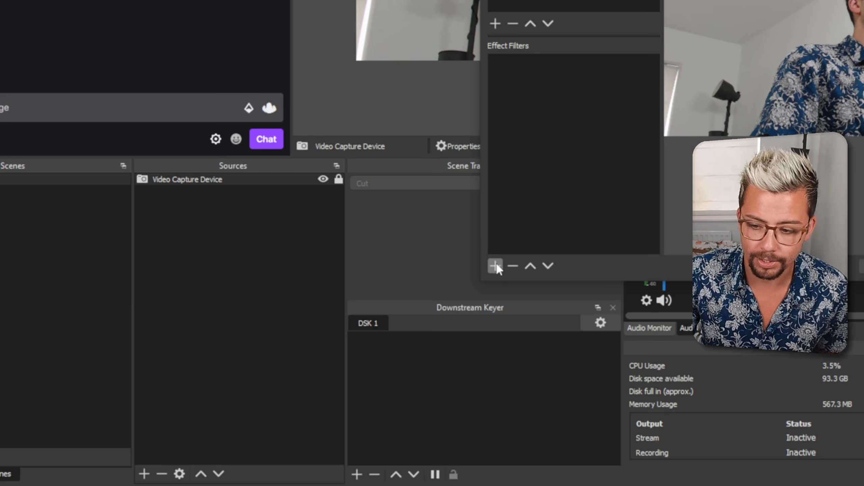
pyautogui.click(294, 355)
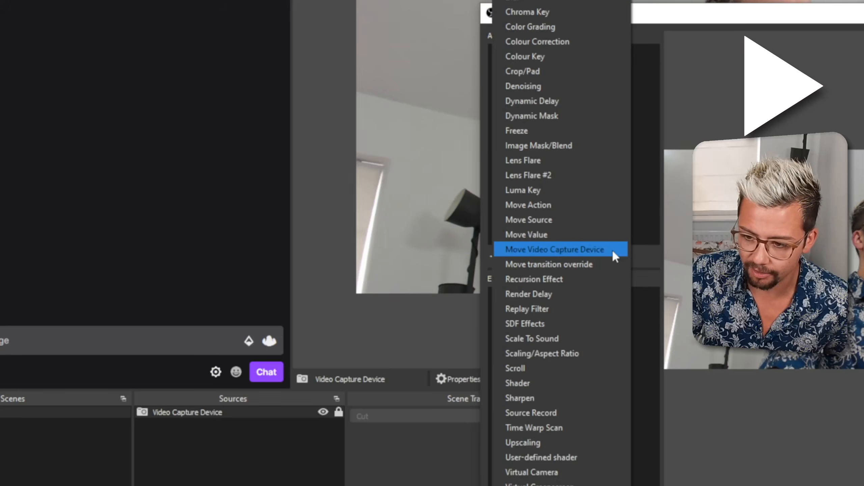
pyautogui.click(612, 250)
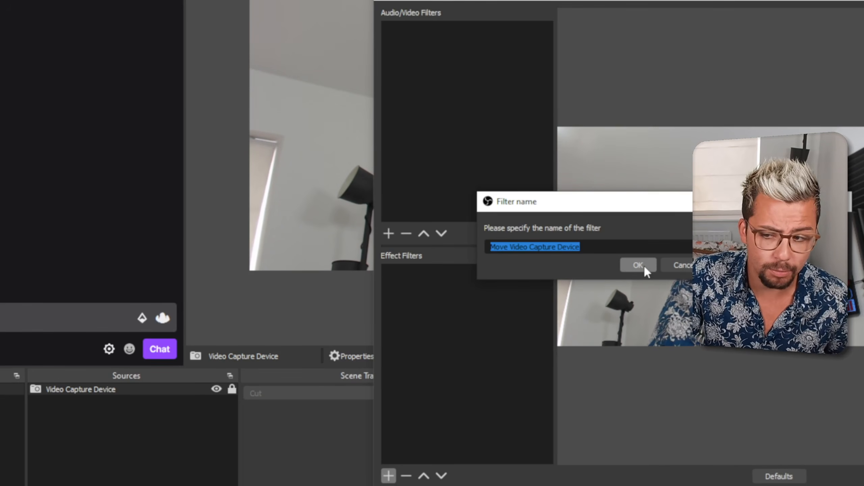
pyautogui.click(689, 266)
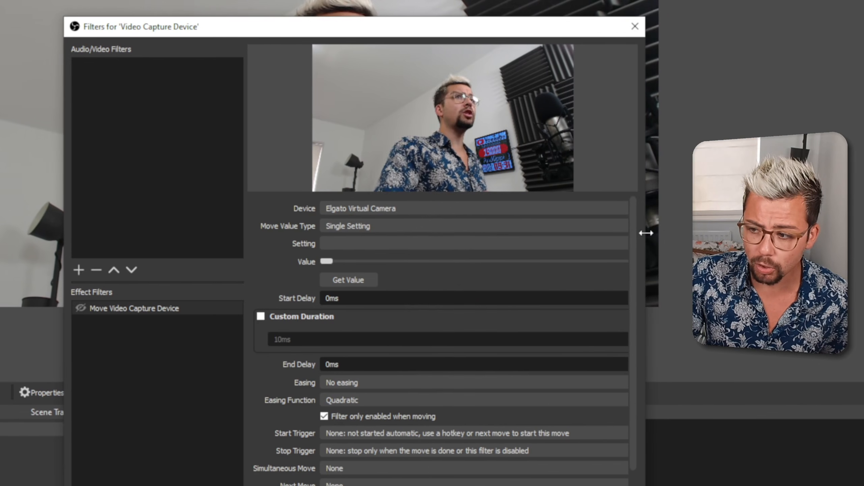
# Set the filter's device to HD Pro Webcam C920 and its move value type to Settings
pyautogui.moveTo(637, 237); pyautogui.dragTo(637, 245)
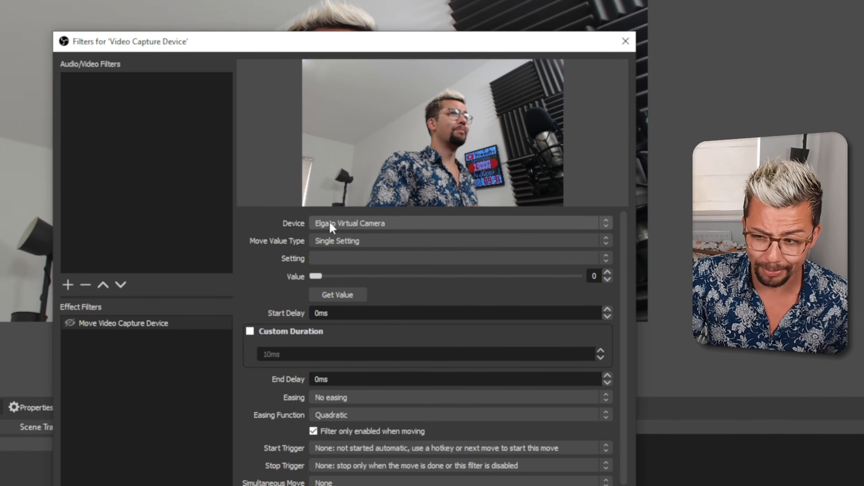
pyautogui.click(342, 224)
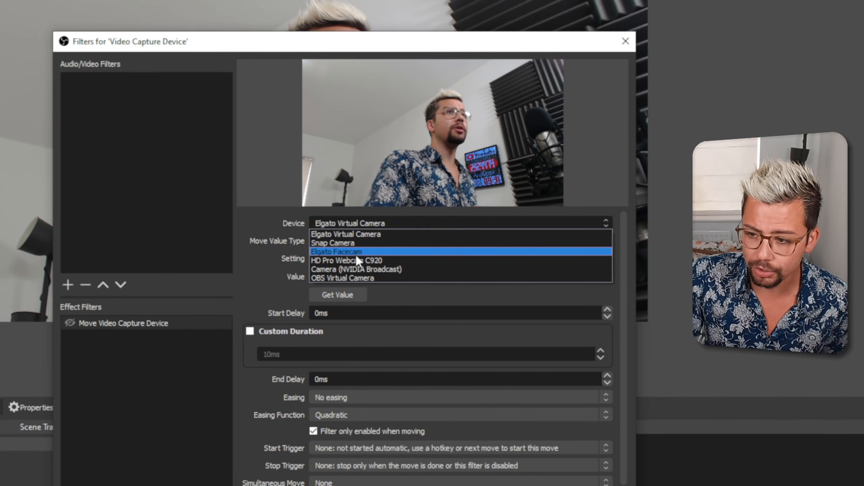
pyautogui.click(393, 260)
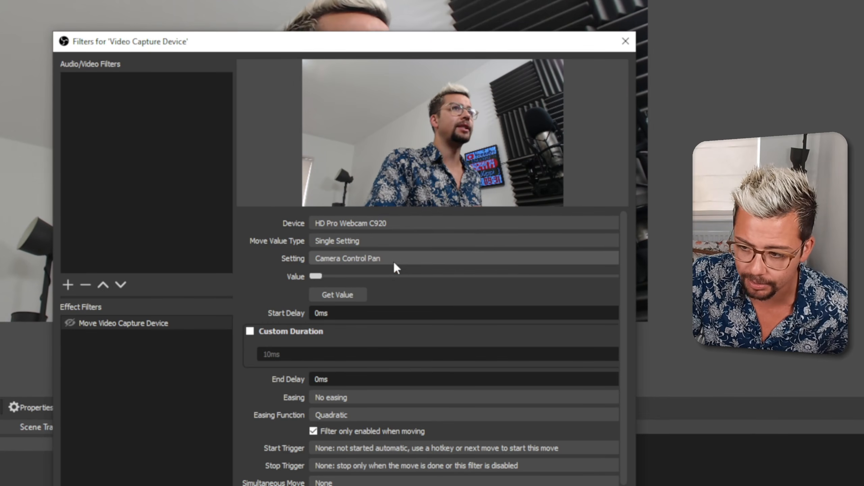
pyautogui.click(336, 240)
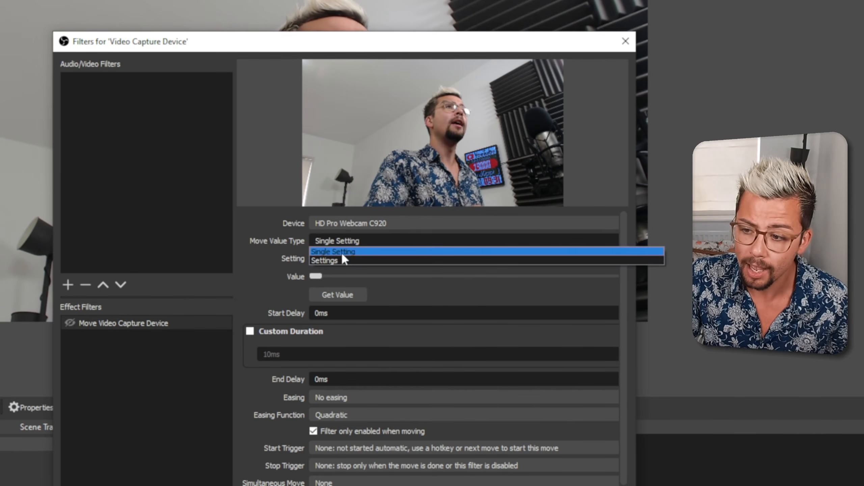
pyautogui.click(343, 260)
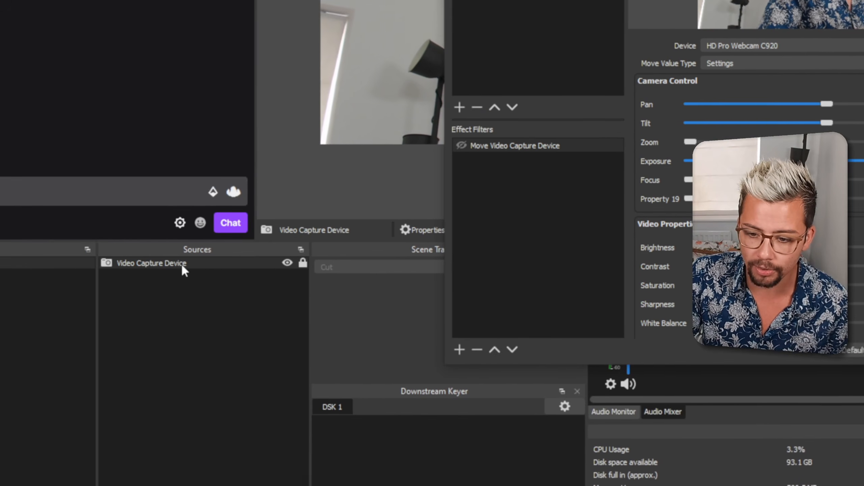
# Open the webcam's video configuration from the Video Capture Device's properties and adjust its image settings
pyautogui.rightClick(220, 264)
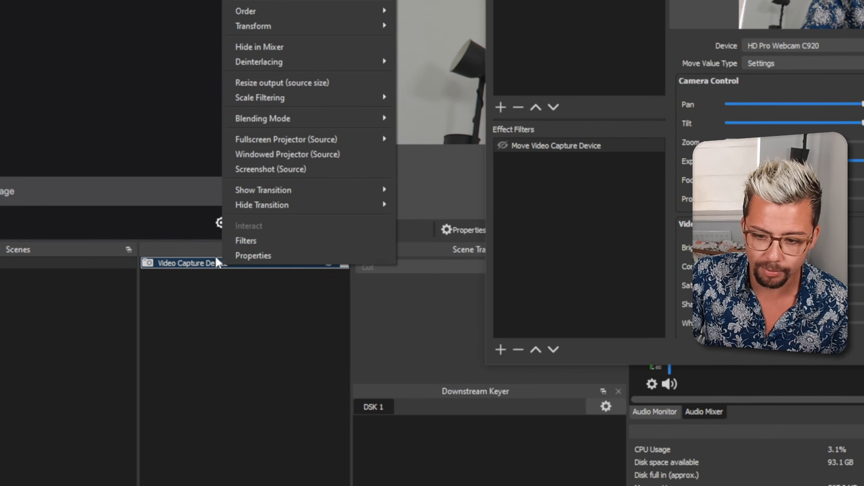
pyautogui.click(252, 253)
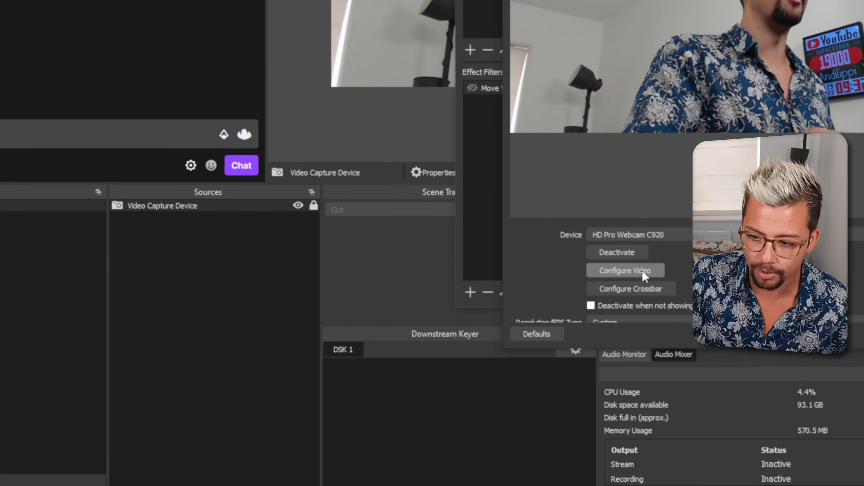
pyautogui.click(640, 265)
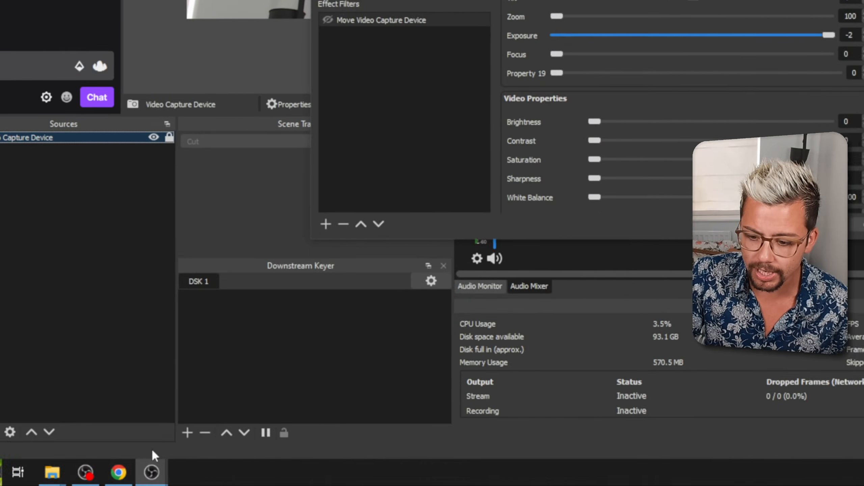
pyautogui.click(220, 471)
pyautogui.click(260, 372)
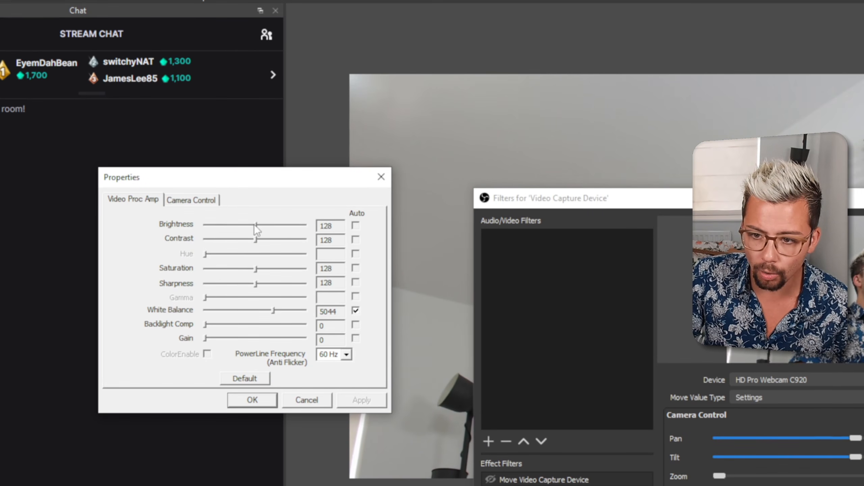
pyautogui.moveTo(197, 52); pyautogui.dragTo(179, 52)
pyautogui.moveTo(235, 224); pyautogui.dragTo(315, 257)
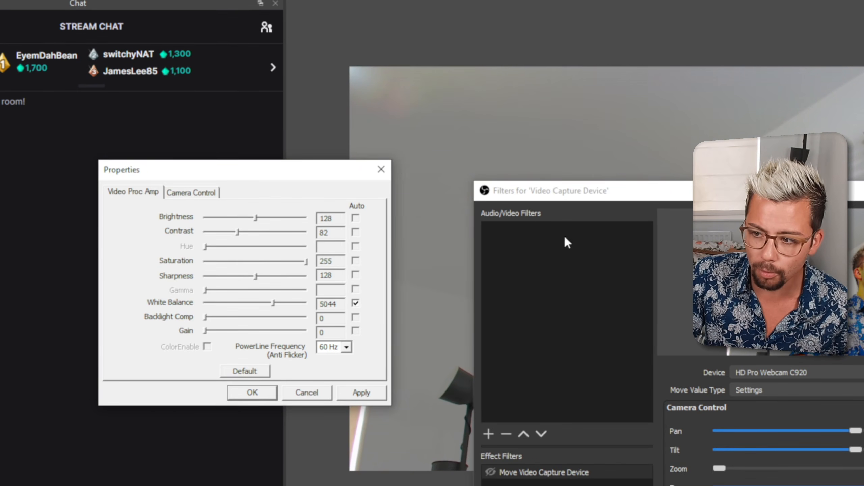
pyautogui.moveTo(621, 199); pyautogui.dragTo(600, 420)
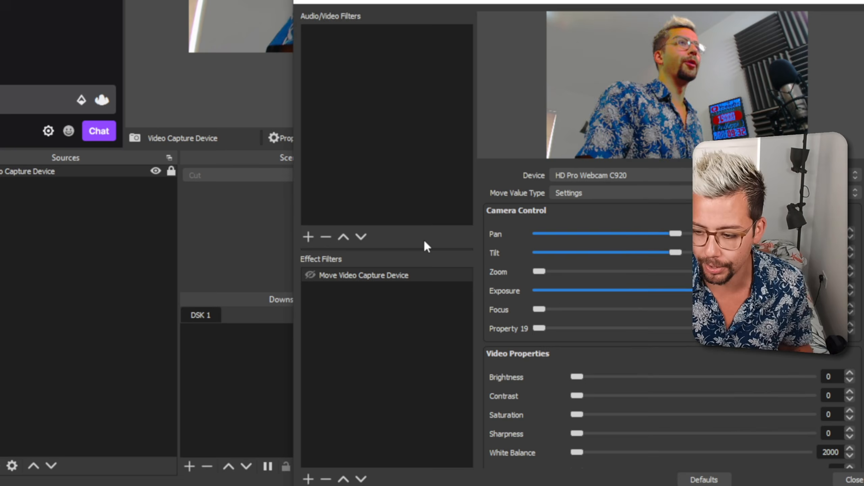
# Set the filter's Pan to -6, Tilt 3, Zoom 157, Exposure -4, Focus 95, Brightness 33, Contrast 122 and Saturation 126
pyautogui.moveTo(675, 234); pyautogui.dragTo(575, 240)
pyautogui.moveTo(640, 253); pyautogui.dragTo(678, 255)
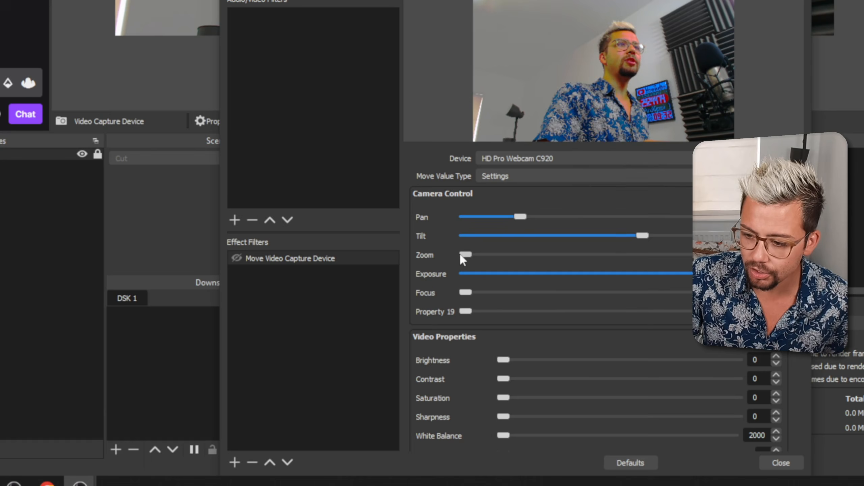
pyautogui.moveTo(460, 255); pyautogui.dragTo(504, 254)
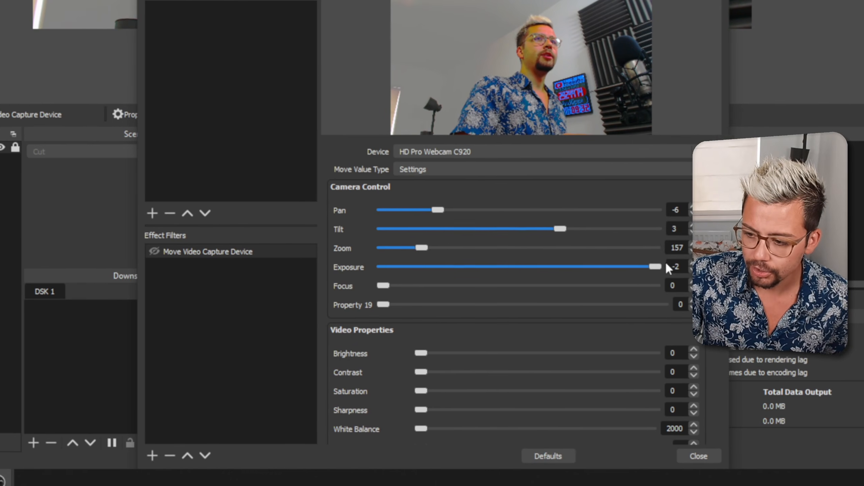
pyautogui.moveTo(667, 264); pyautogui.dragTo(596, 270)
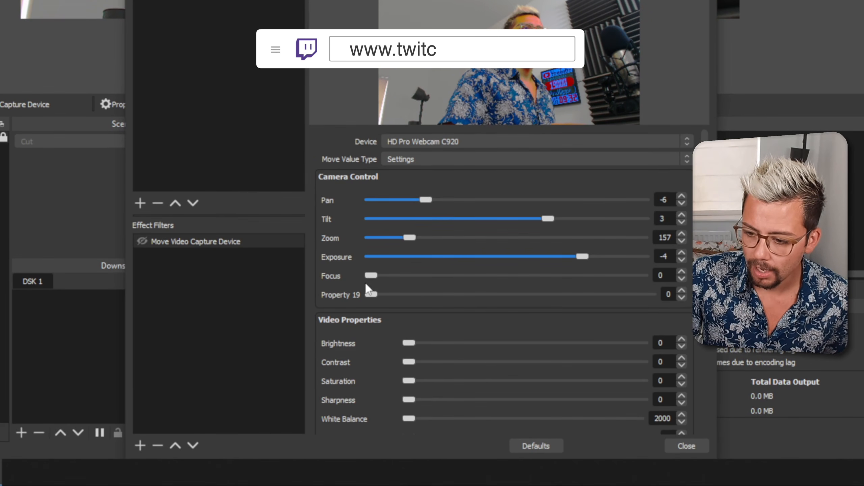
pyautogui.moveTo(415, 277); pyautogui.dragTo(470, 285)
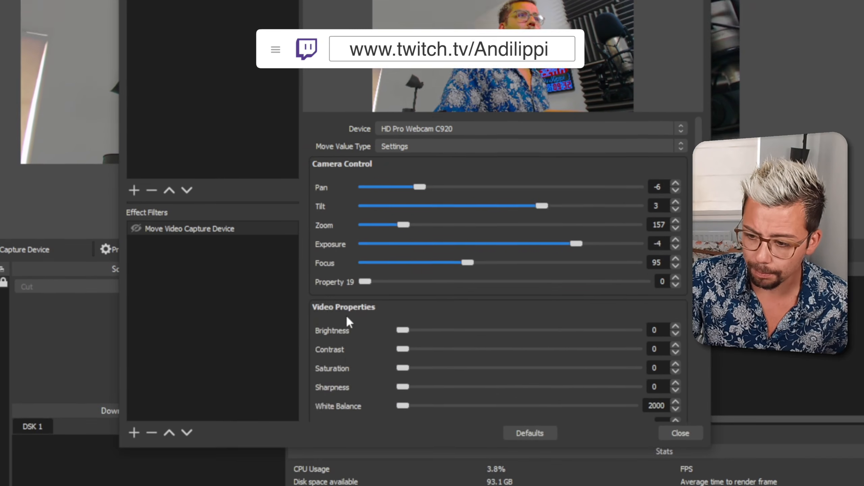
pyautogui.scroll(-2, 347, 317)
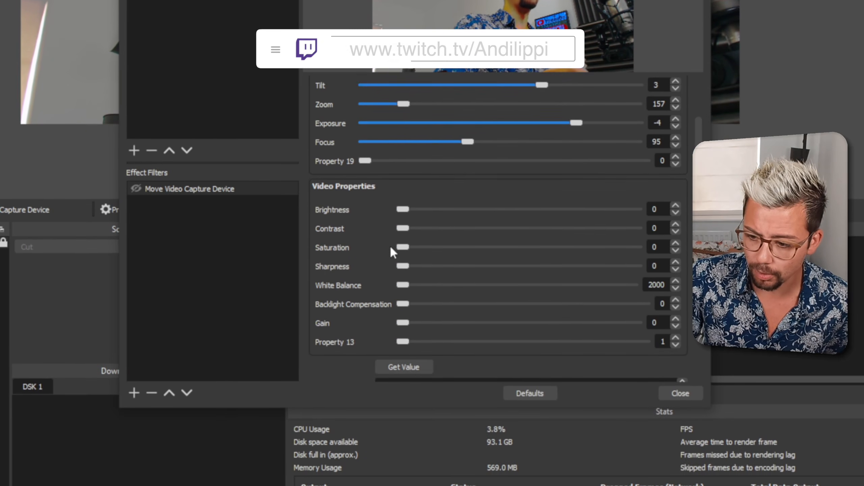
pyautogui.moveTo(403, 250); pyautogui.dragTo(517, 267)
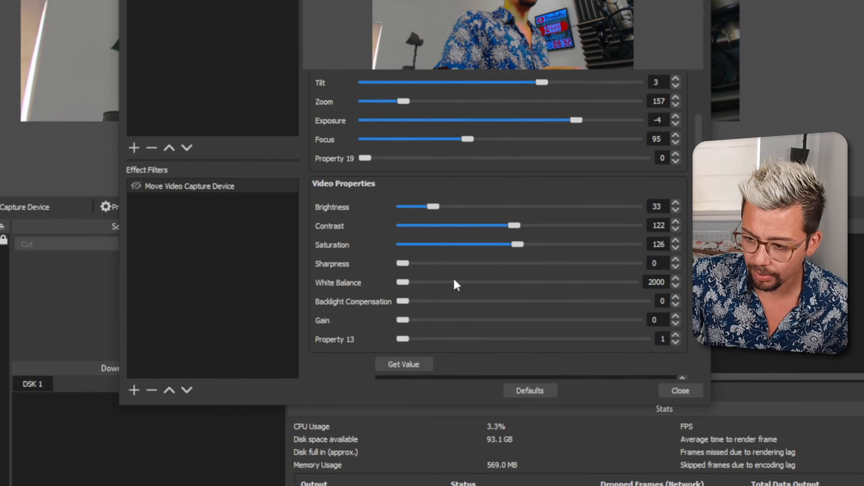
# Load the webcam's current values into the filter, then adjust Pan and set Tilt to 4 and Zoom to 173
pyautogui.click(404, 354)
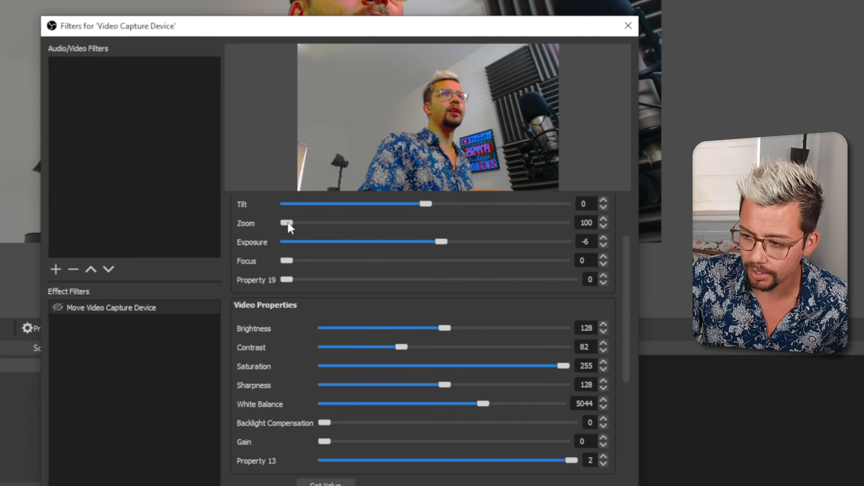
pyautogui.moveTo(442, 226); pyautogui.dragTo(478, 228)
pyautogui.moveTo(630, 283); pyautogui.dragTo(629, 236)
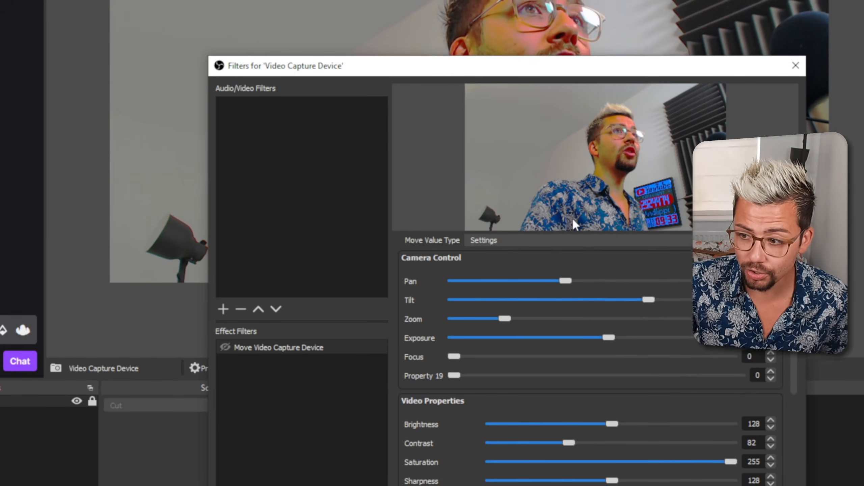
# Set the filter's Brightness to 110, Contrast to 113, Saturation to 121 and White Balance to 4586
pyautogui.scroll(-3, 562, 341)
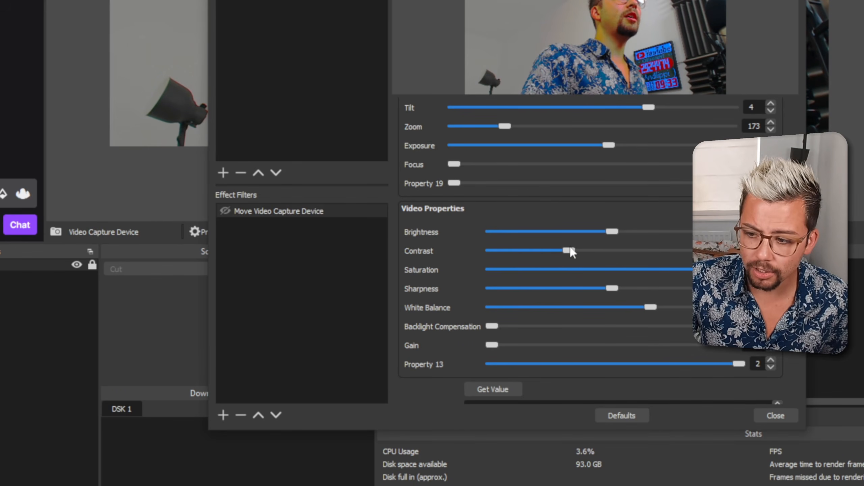
pyautogui.moveTo(612, 231); pyautogui.dragTo(593, 251)
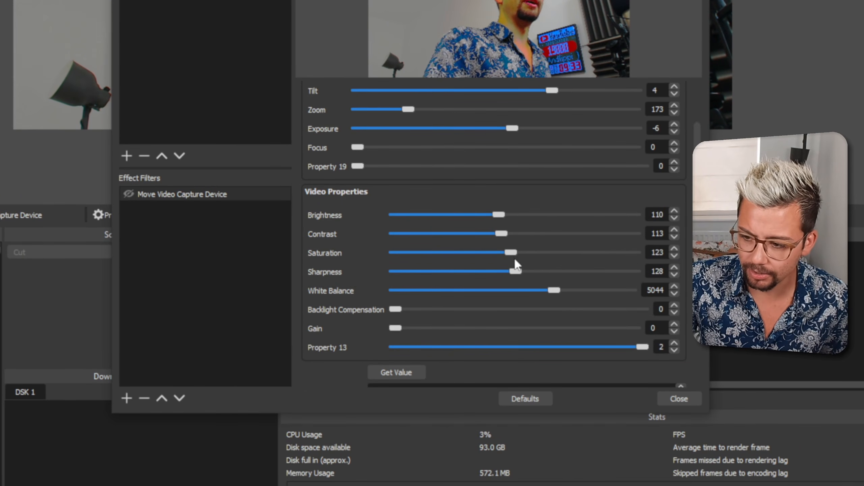
pyautogui.moveTo(555, 290); pyautogui.dragTo(530, 291)
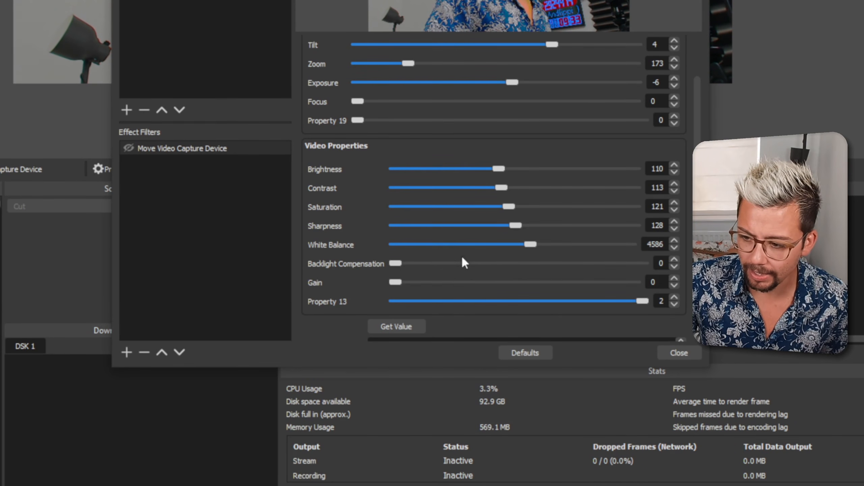
# Set the Move Video Capture Device filter's Backlight Compensation to 1 and Gain to 37
pyautogui.moveTo(462, 257); pyautogui.dragTo(538, 261)
pyautogui.moveTo(391, 285); pyautogui.dragTo(427, 262)
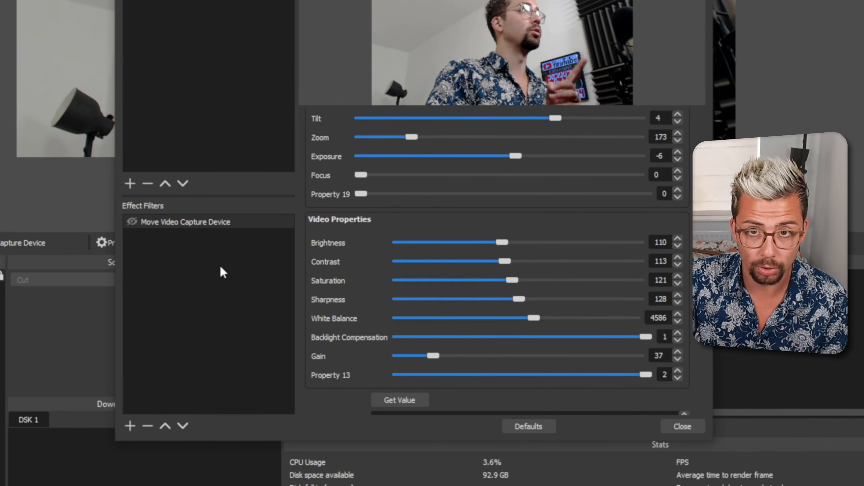
pyautogui.scroll(-10, 331, 267)
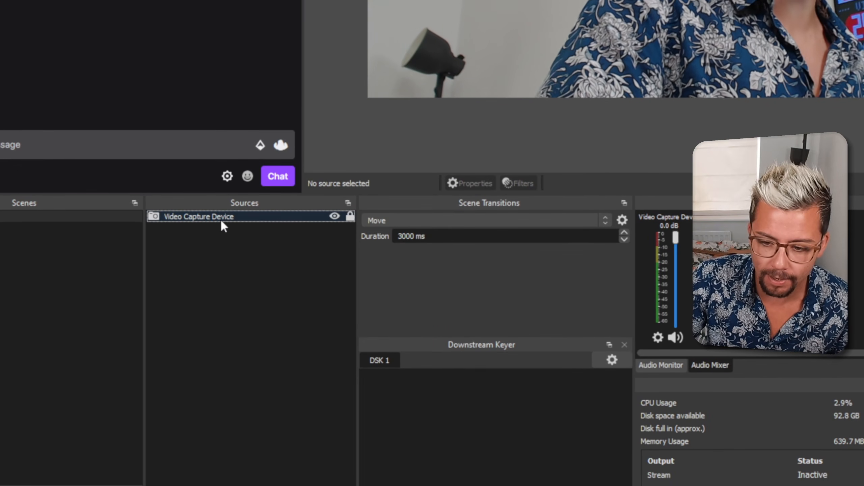
# Open the Video Capture Device's filters and add a Move Action effect filter with the default name
pyautogui.rightClick(220, 216)
pyautogui.click(289, 207)
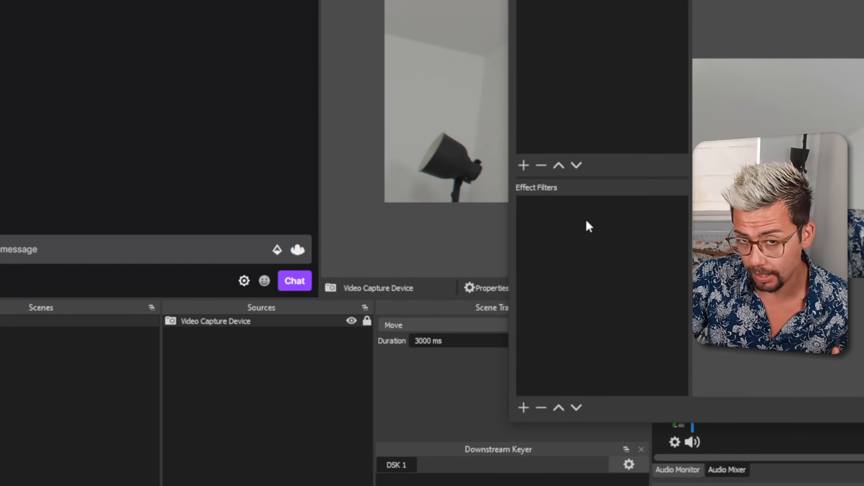
pyautogui.rightClick(586, 219)
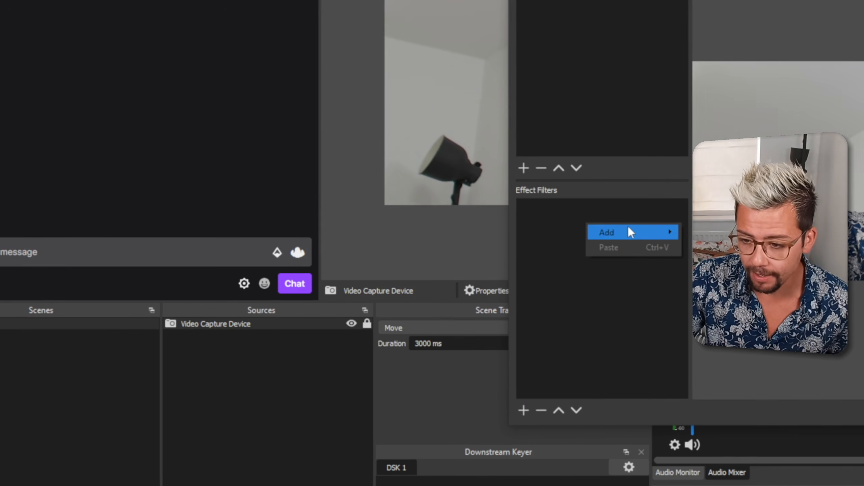
pyautogui.moveTo(636, 234)
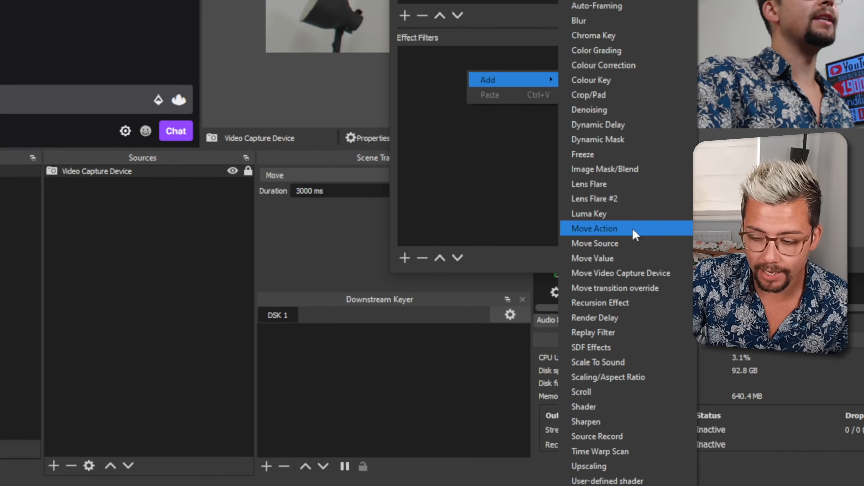
pyautogui.click(632, 227)
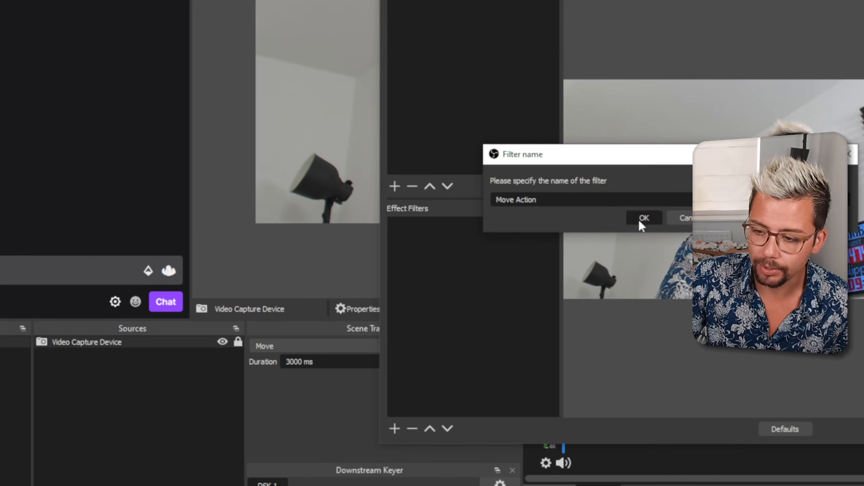
pyautogui.click(640, 218)
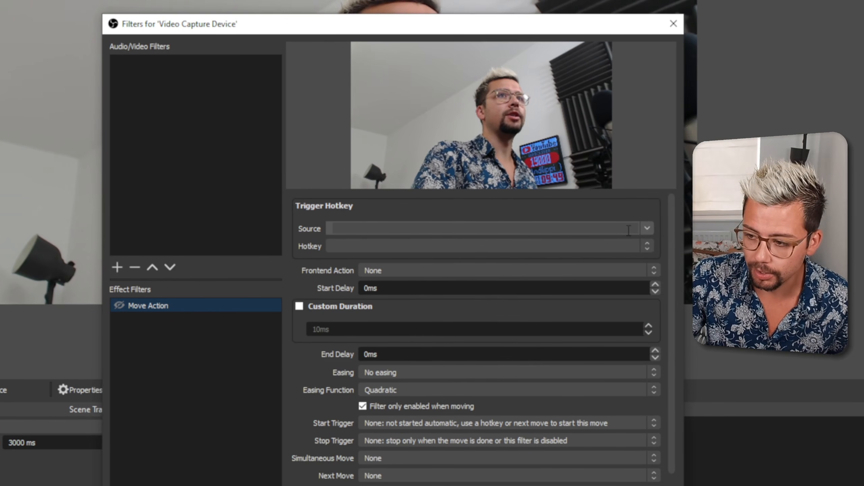
# Set the Move Action's trigger hotkey source to Video Capture Device and review the available hotkeys and frontend actions
pyautogui.click(646, 228)
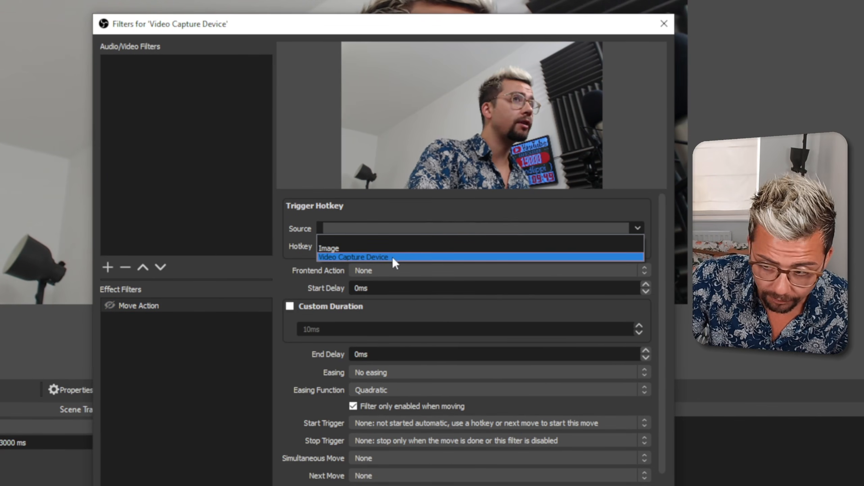
pyautogui.click(392, 256)
pyautogui.click(565, 245)
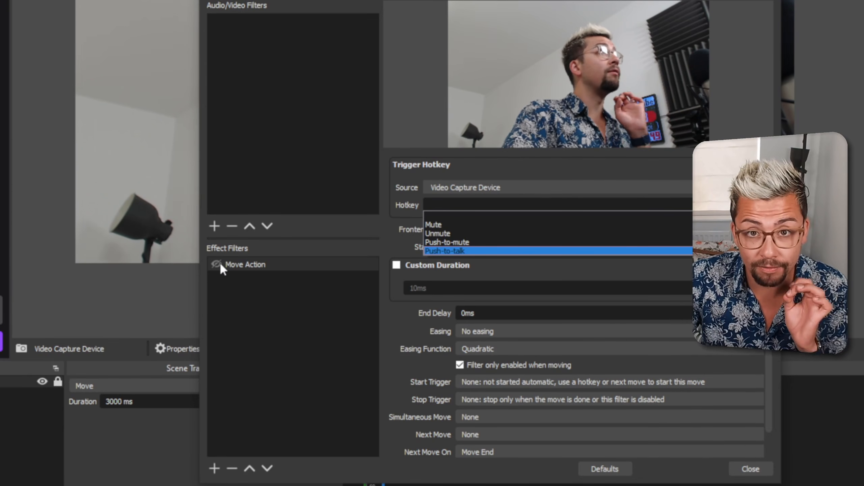
pyautogui.click(396, 228)
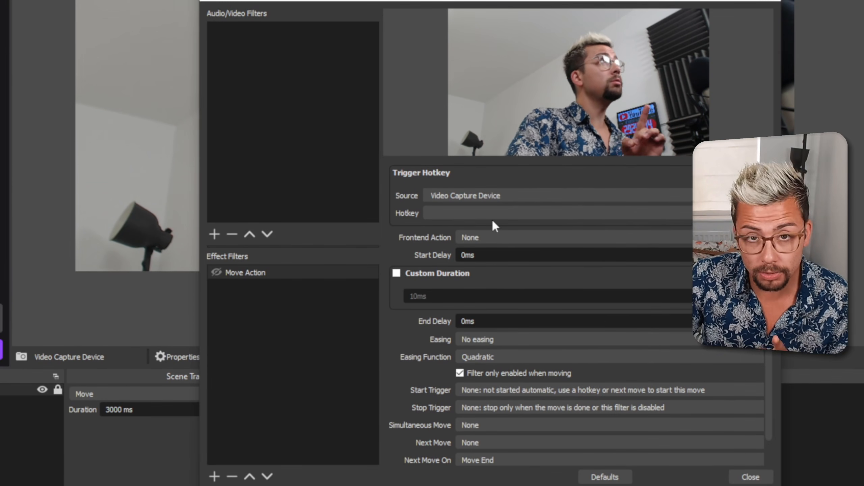
pyautogui.click(499, 238)
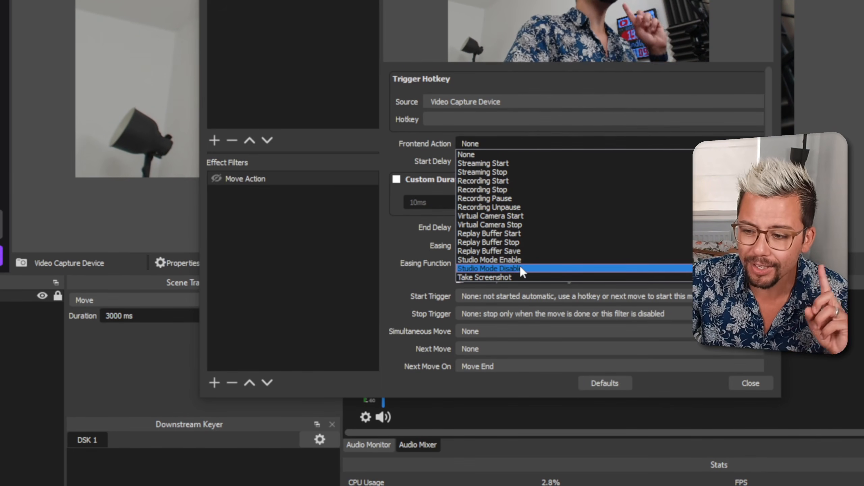
pyautogui.click(317, 226)
# Add a Freeze effect filter with the default name to the Video Capture Device
pyautogui.rightClick(316, 228)
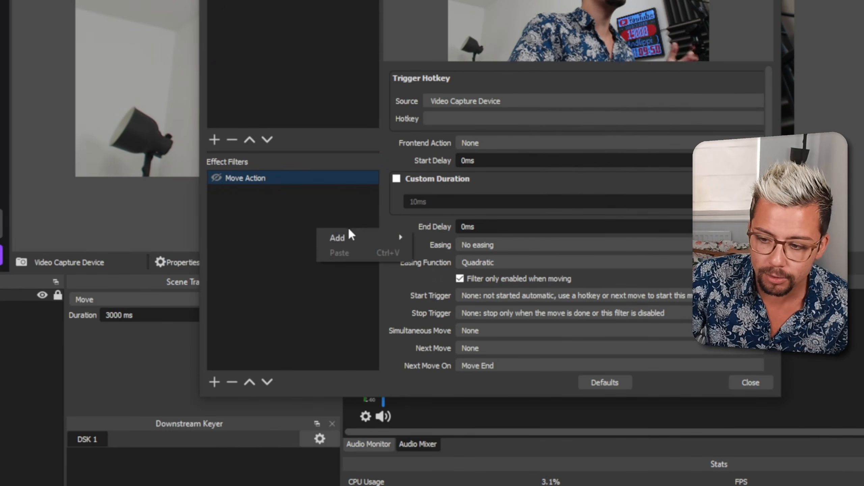
pyautogui.moveTo(351, 235)
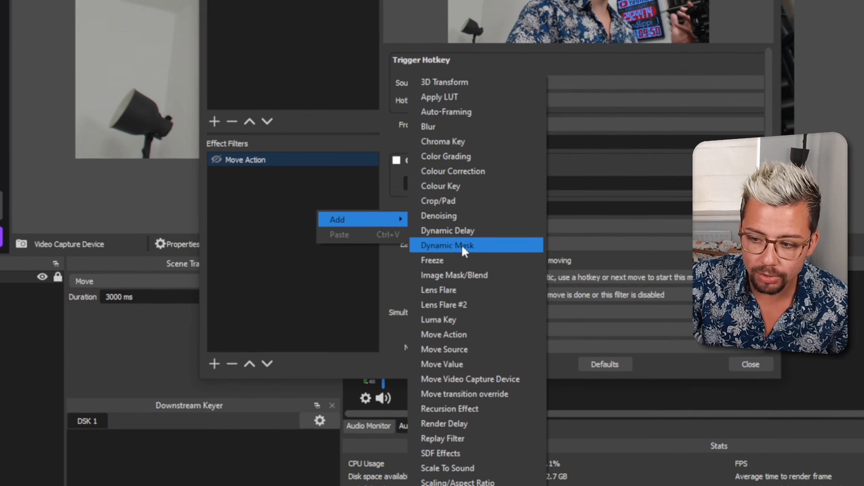
pyautogui.click(442, 260)
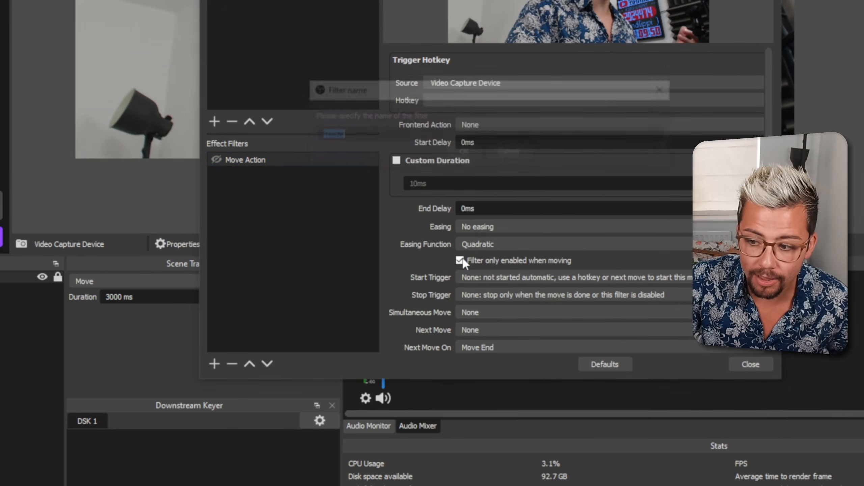
pyautogui.press('Return')
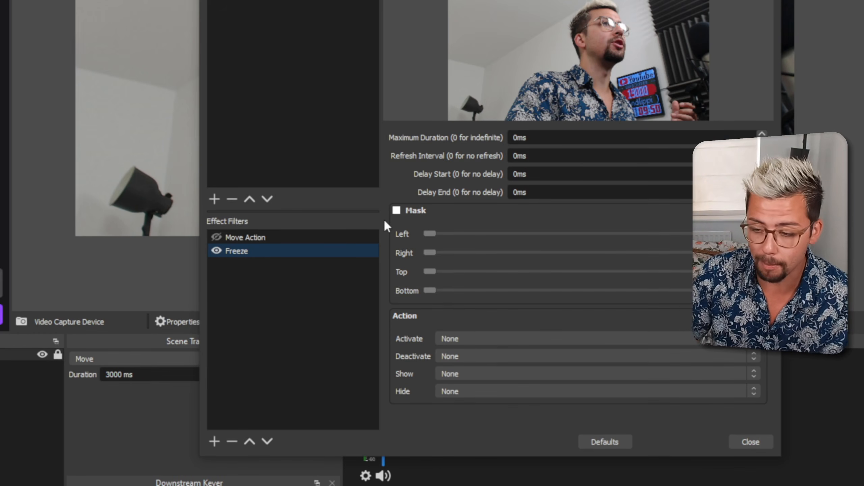
# Test the Freeze filter by toggling its visibility, leaving it disabled
pyautogui.click(226, 252)
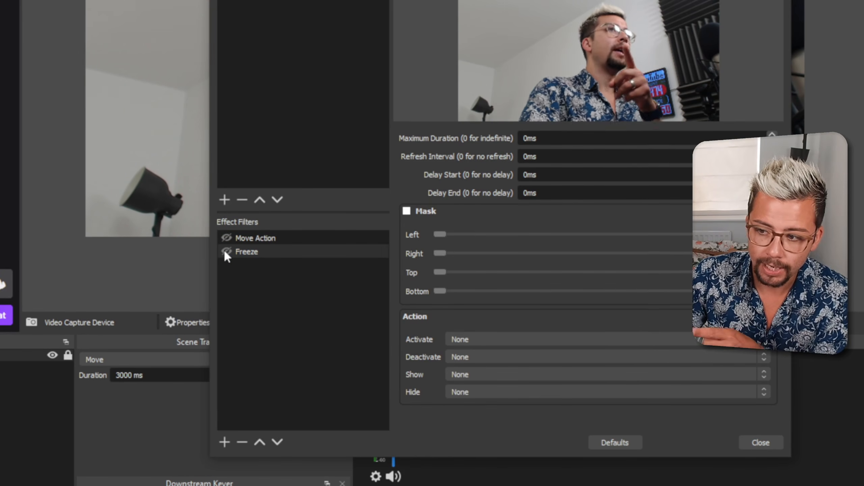
pyautogui.click(225, 251)
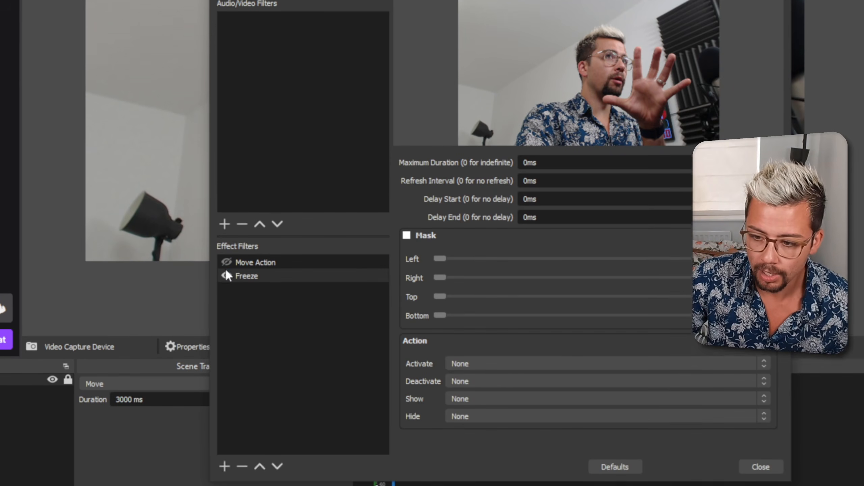
pyautogui.click(226, 358)
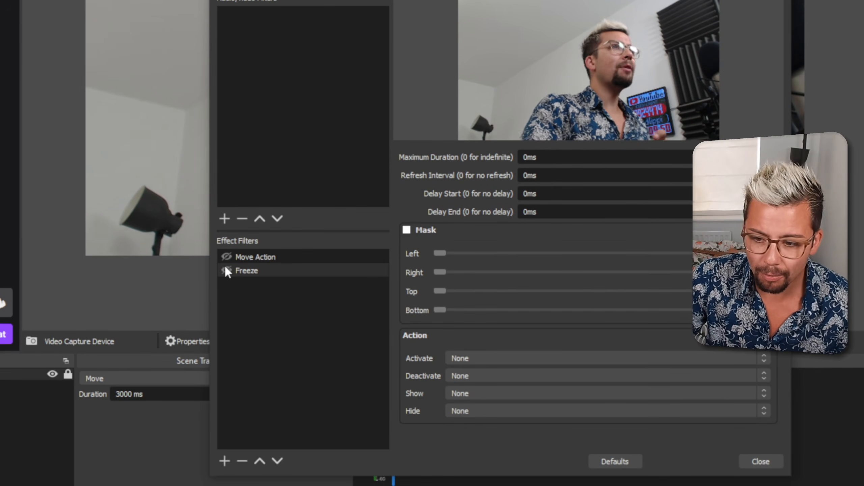
# Set the Move Action's hotkey to Enable Freeze, run it as a test, and disable the Freeze filter again
pyautogui.click(257, 257)
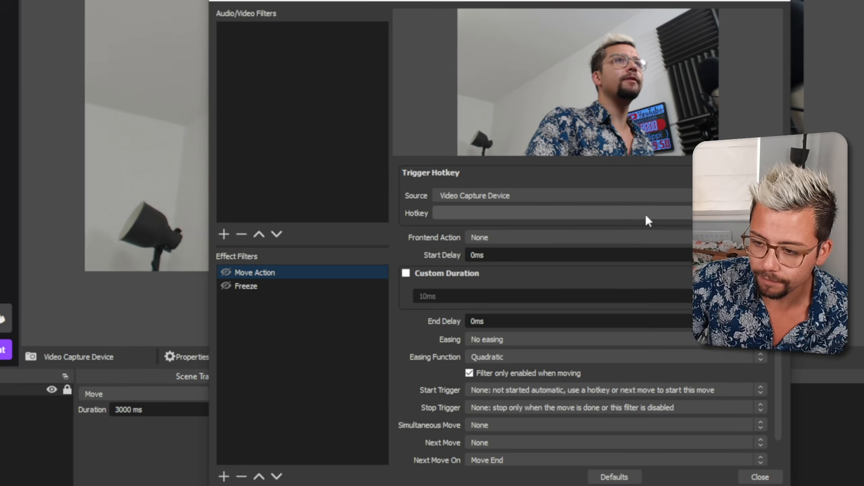
pyautogui.click(751, 214)
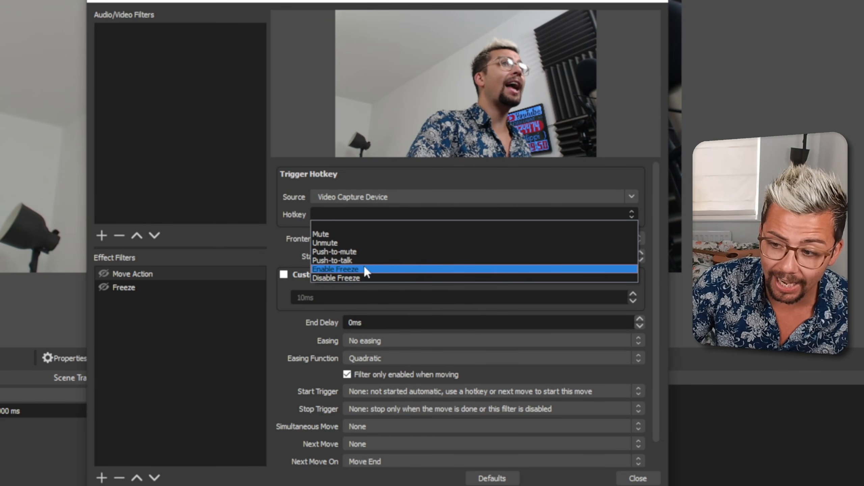
pyautogui.click(364, 269)
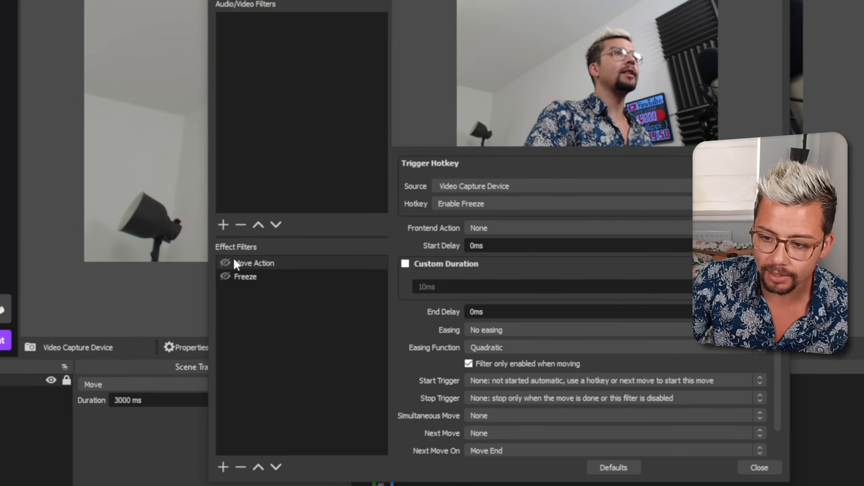
pyautogui.click(224, 263)
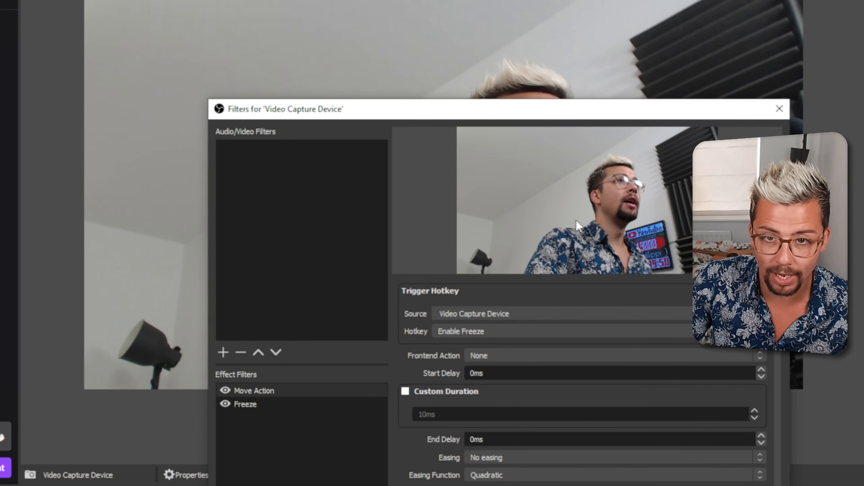
pyautogui.click(225, 272)
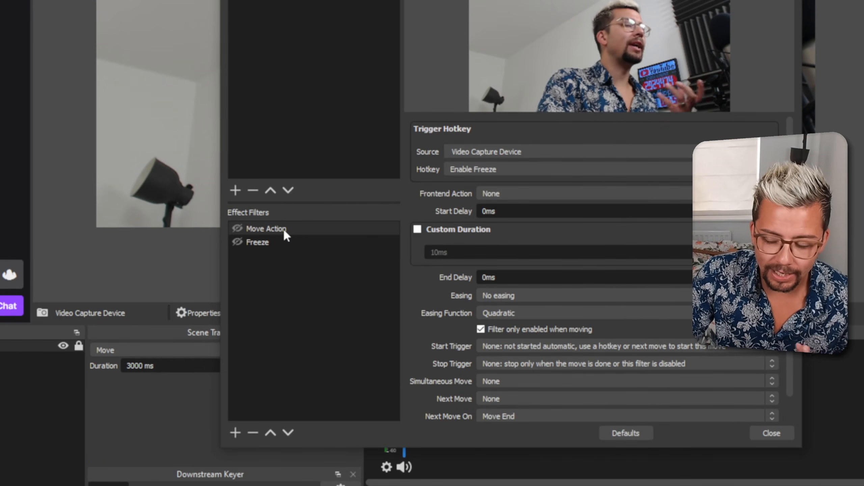
# Duplicate the Move Action filter as Move Action 2
pyautogui.rightClick(284, 228)
pyautogui.click(310, 261)
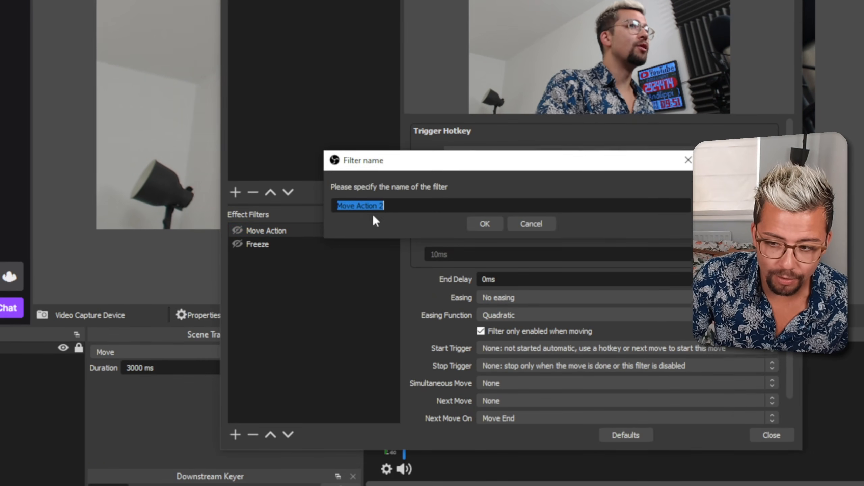
pyautogui.click(487, 225)
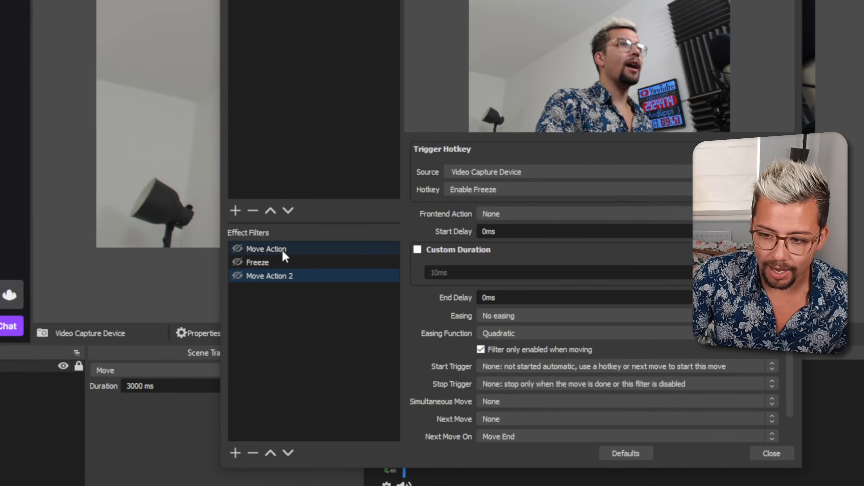
# Set the Next Move of the first Move Action filter to Move Action 2
pyautogui.click(282, 248)
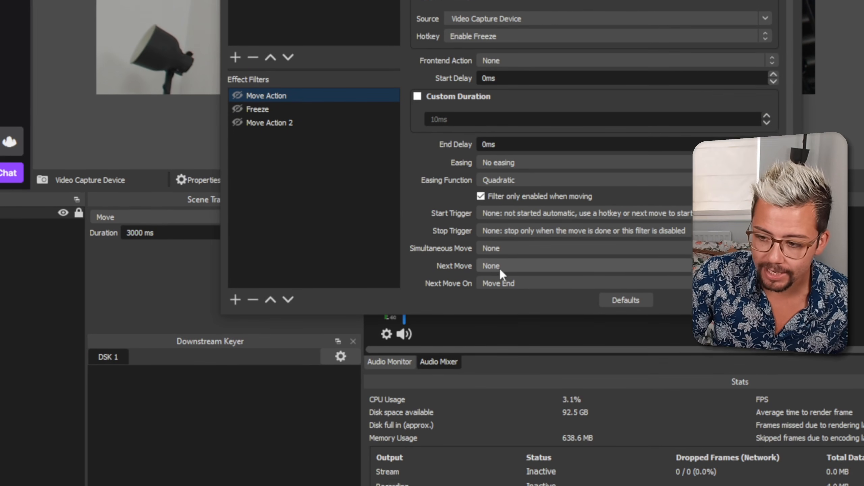
pyautogui.click(499, 268)
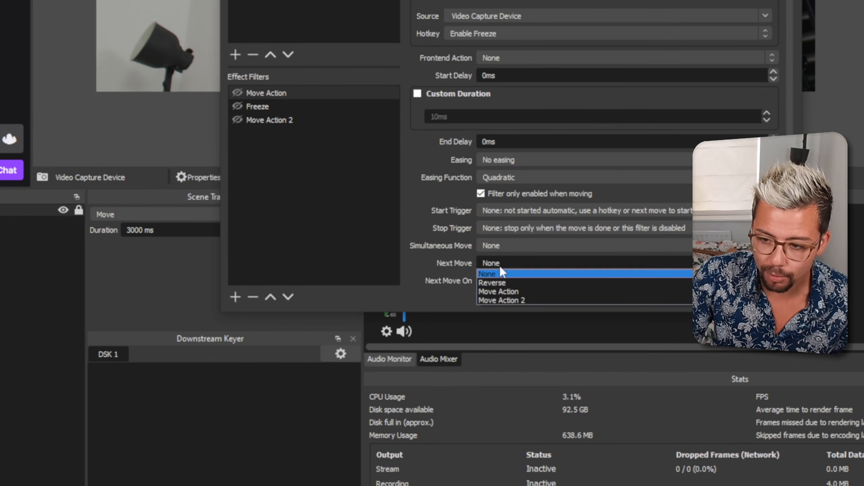
pyautogui.click(521, 267)
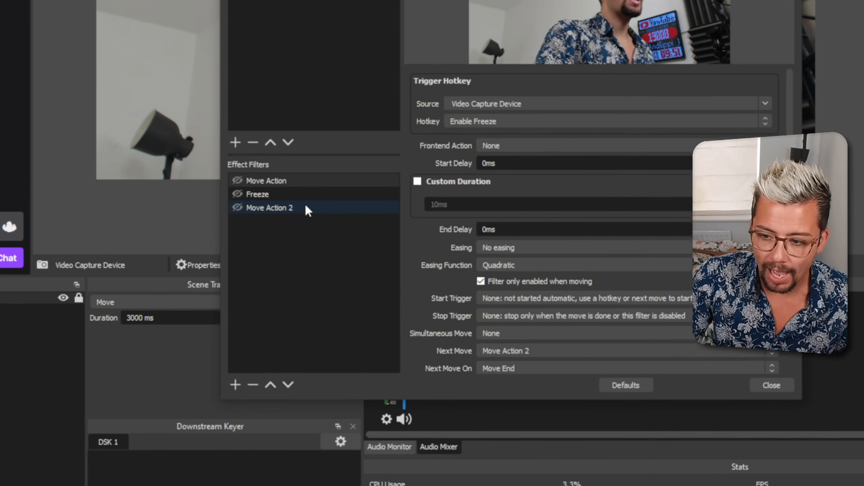
# Set Move Action 2's hotkey to Disable Freeze and run the first Move Action to test the chain
pyautogui.click(303, 85)
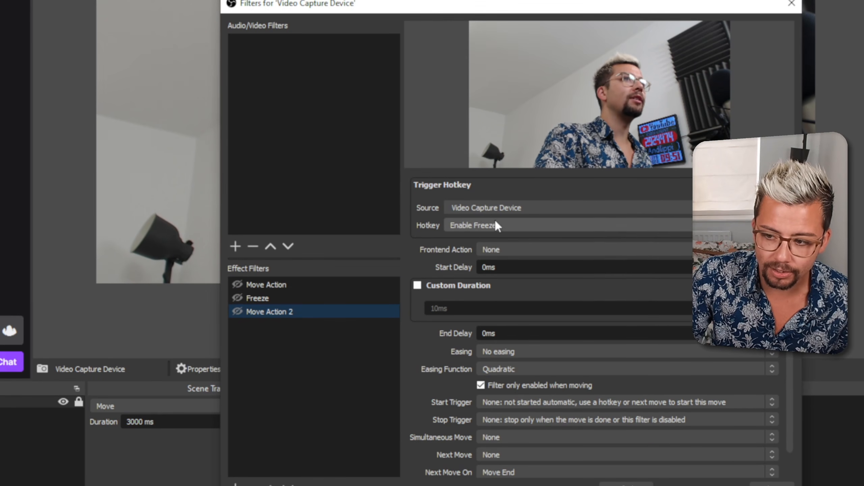
pyautogui.click(494, 212)
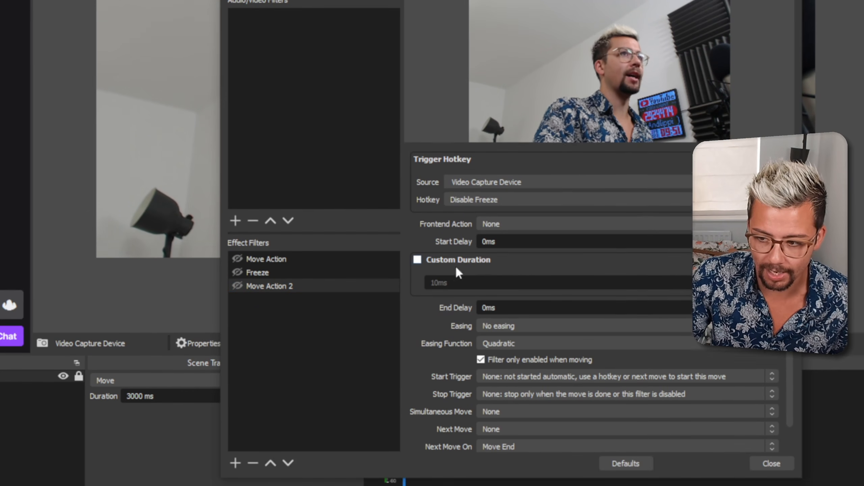
pyautogui.click(242, 262)
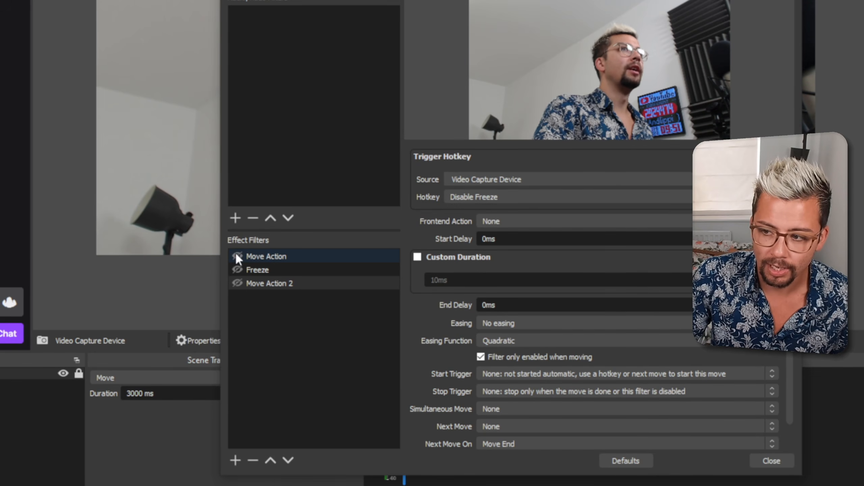
pyautogui.click(237, 256)
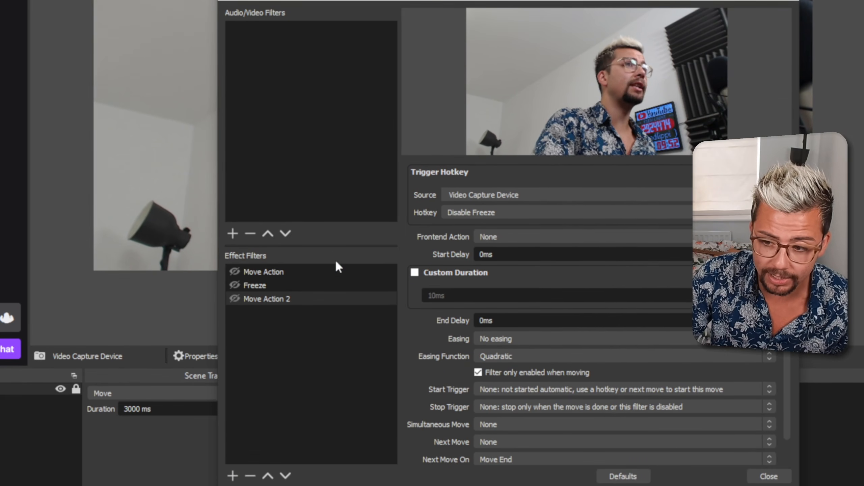
# Enable Custom Duration on both Move Action filters, using 100 ms for Move Action 2, and set Move Action 2's Next Move to Move Action
pyautogui.click(324, 353)
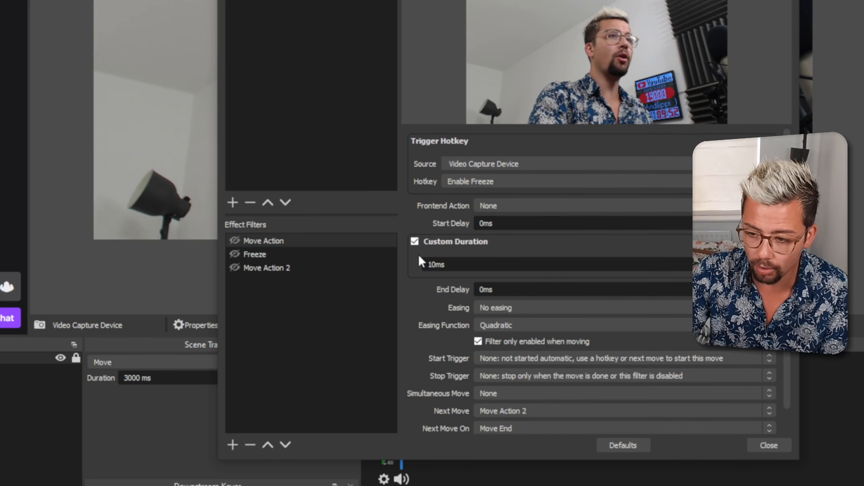
pyautogui.click(293, 267)
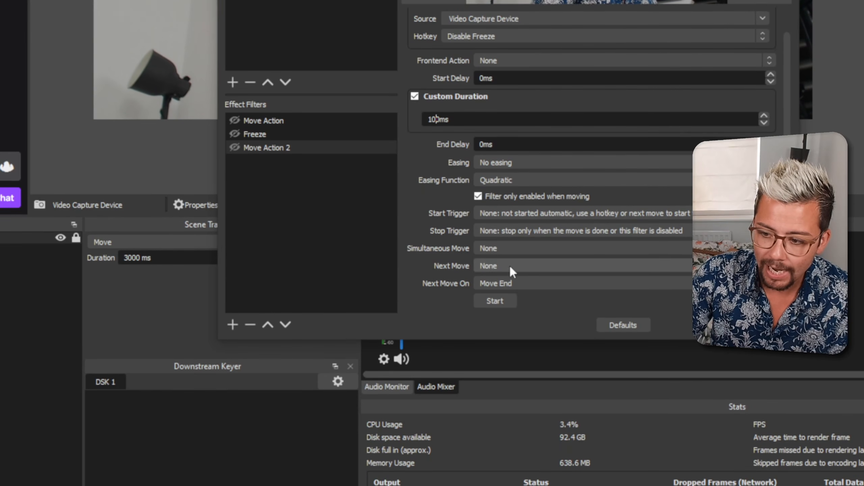
pyautogui.click(509, 330)
pyautogui.click(516, 269)
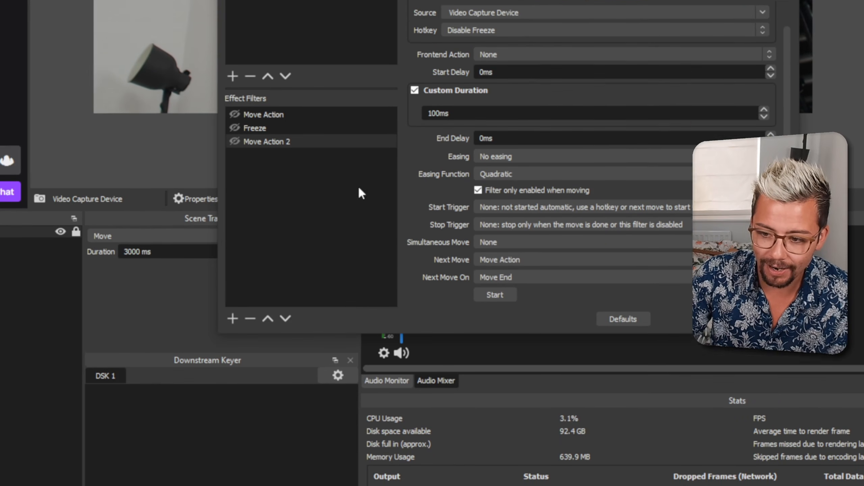